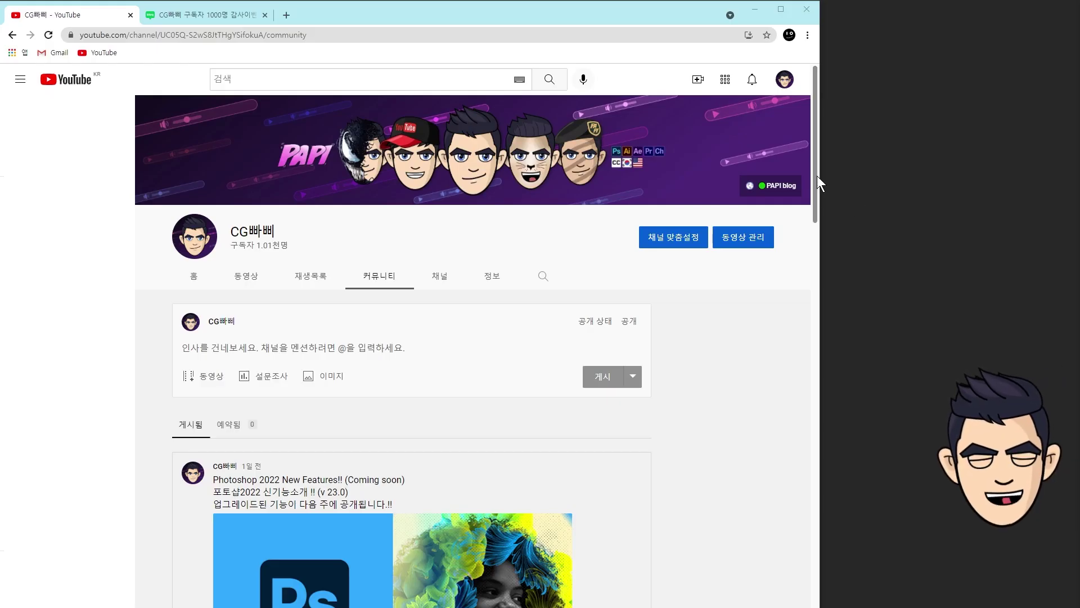
# Step: Download CGpapi_Event.psd to the computer from the blog linked in the 1000-subscriber post
pyautogui.moveTo(815, 177); pyautogui.dragTo(835, 410)
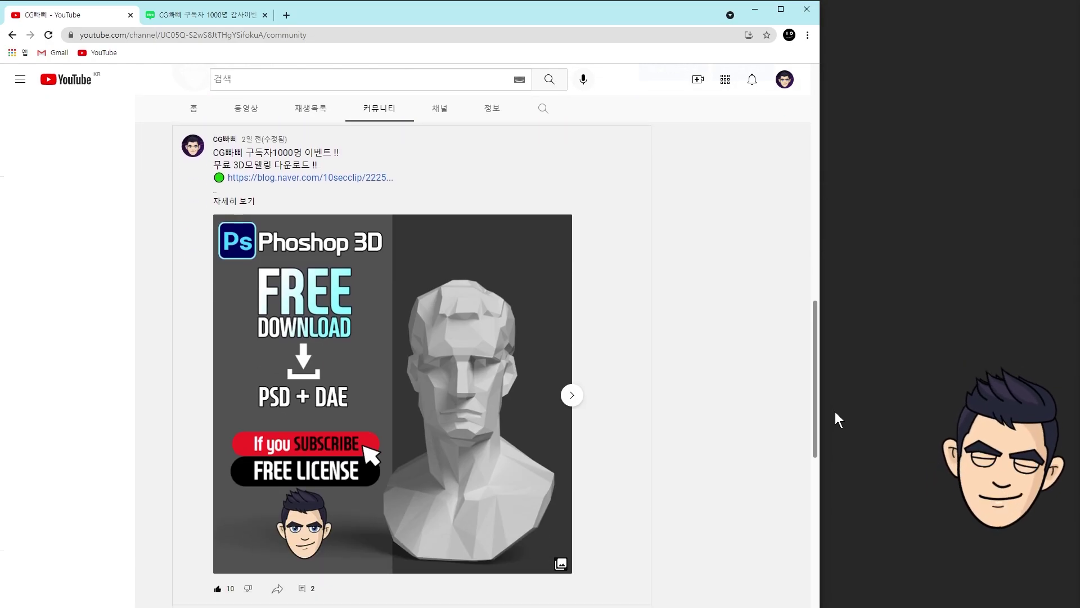
pyautogui.click(572, 395)
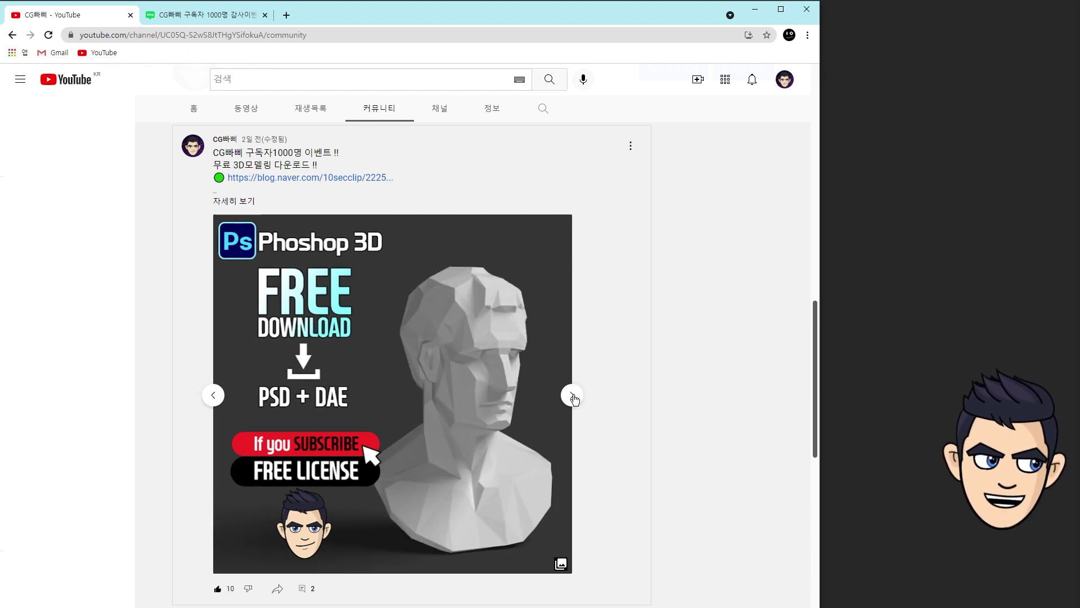
pyautogui.click(348, 179)
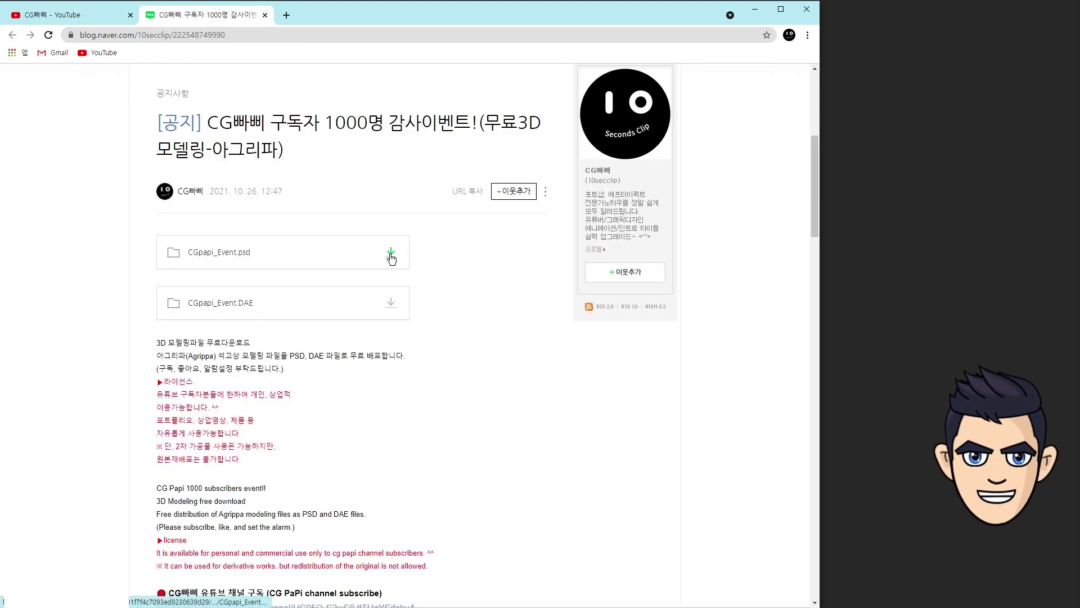
pyautogui.click(391, 256)
pyautogui.click(369, 281)
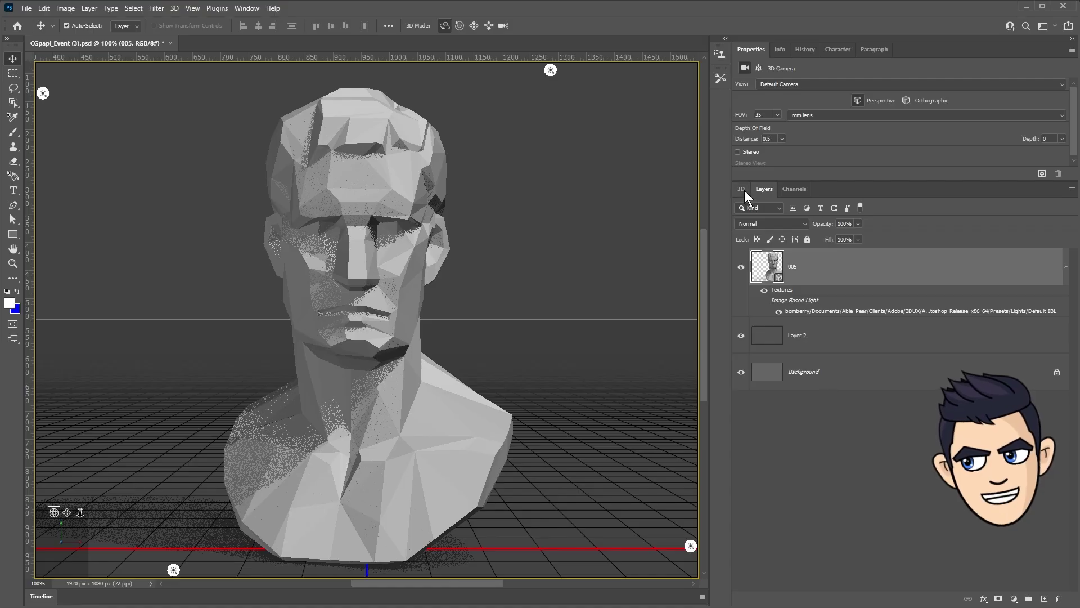
# Step: Orbit the CGpapi_Event bust, reset to Default Camera, and start then cancel a render
pyautogui.click(741, 188)
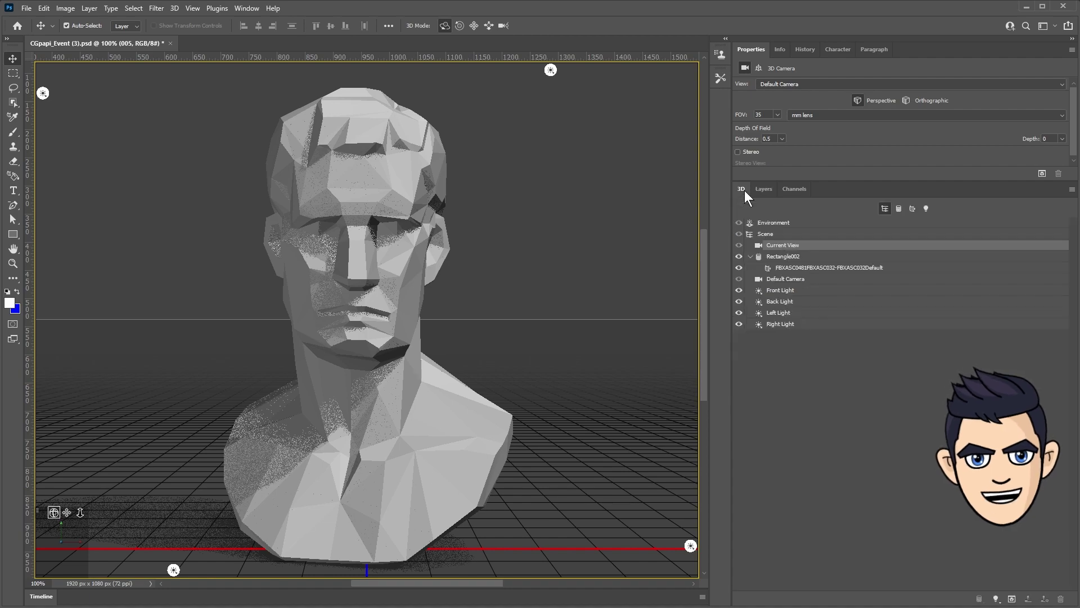
pyautogui.moveTo(79, 512); pyautogui.dragTo(674, 489)
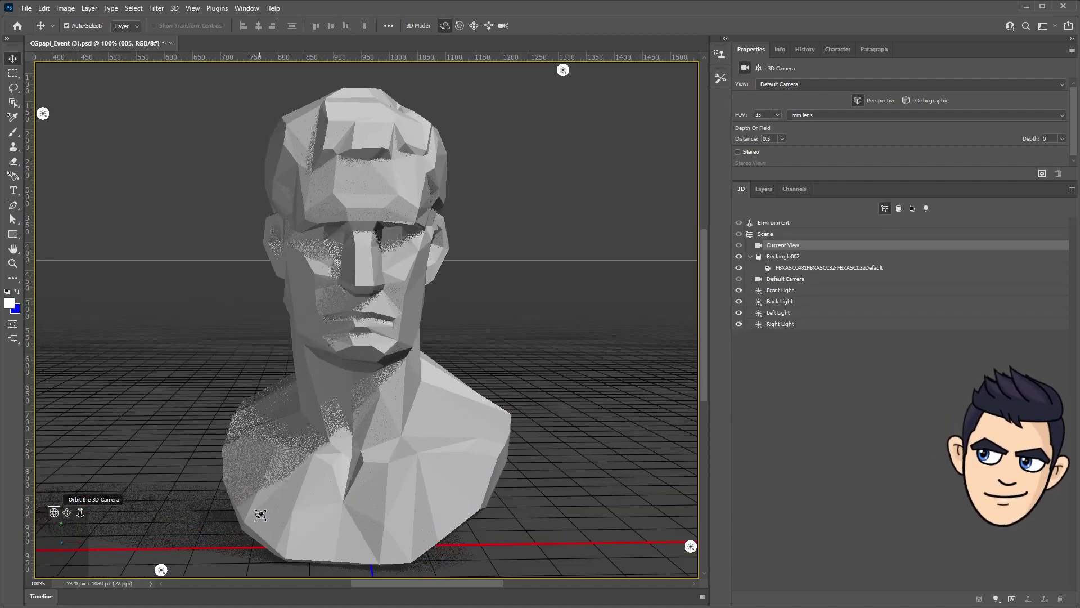
pyautogui.click(786, 280)
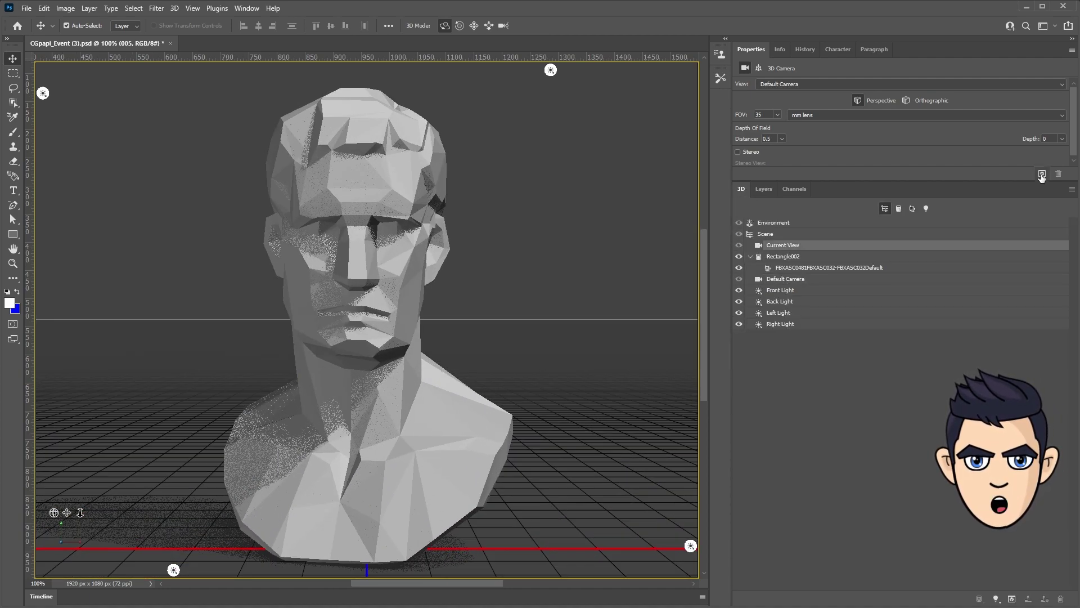
pyautogui.click(1041, 174)
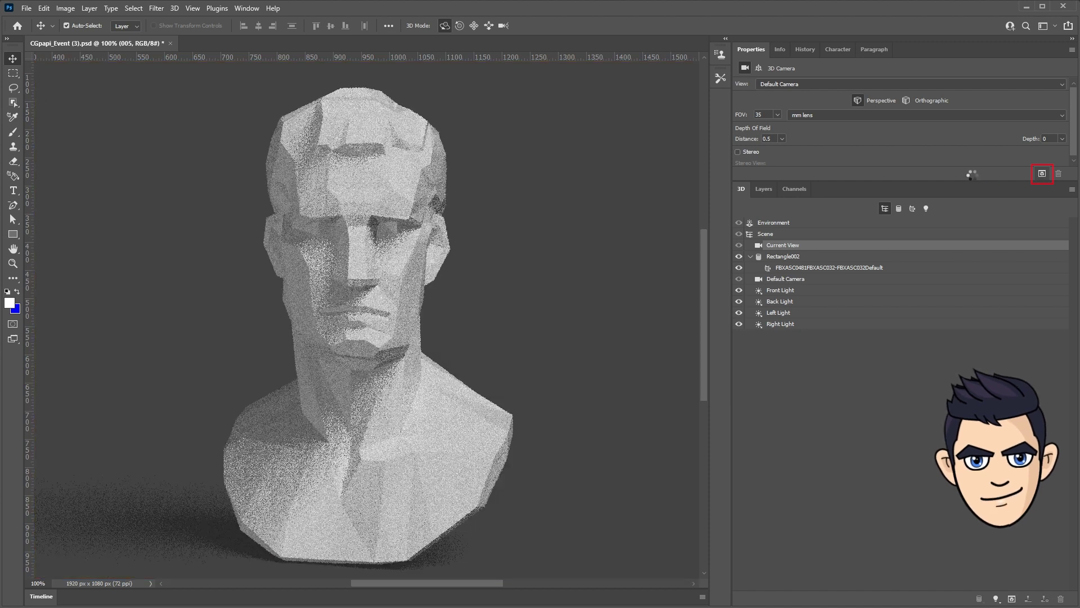
pyautogui.press('Escape')
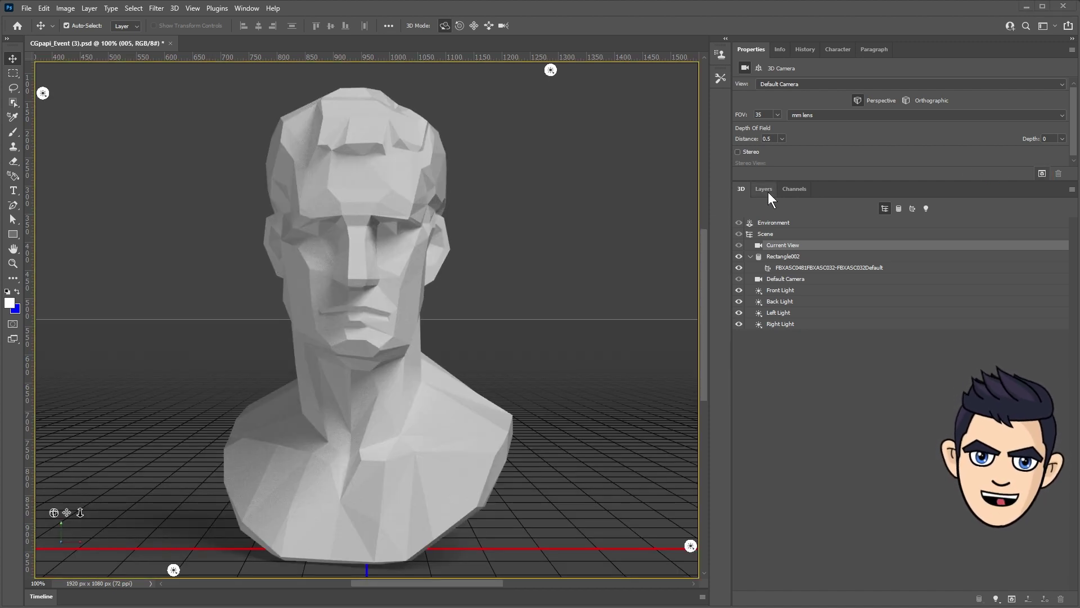
pyautogui.click(768, 192)
pyautogui.rightClick(821, 267)
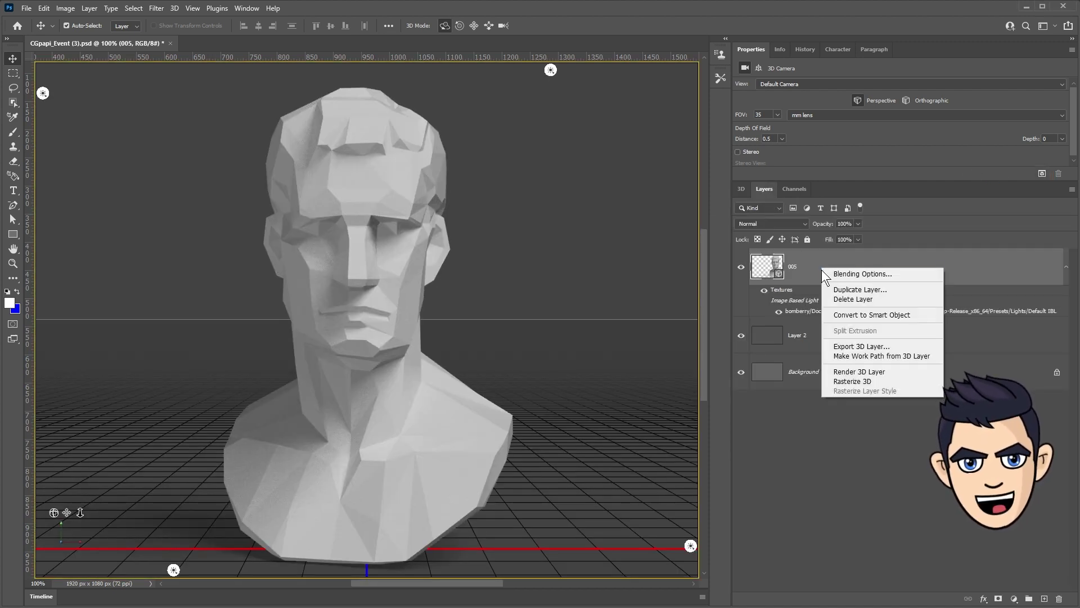
# Step: Rasterize the 3D bust layer 005 and shift it up and to the right
pyautogui.click(850, 382)
pyautogui.moveTo(408, 263)
pyautogui.mouseDown()
pyautogui.moveTo(434, 220)
pyautogui.moveTo(383, 235)
pyautogui.mouseUp()
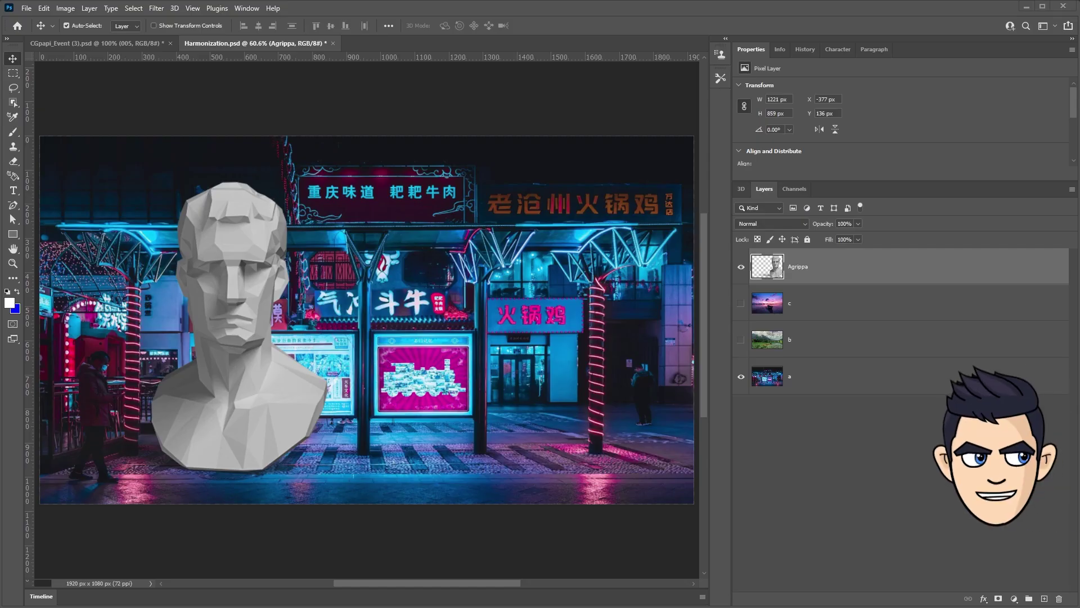
# Step: Enable the Harmonization neural filter for the Agrippa bust layer
pyautogui.click(741, 266)
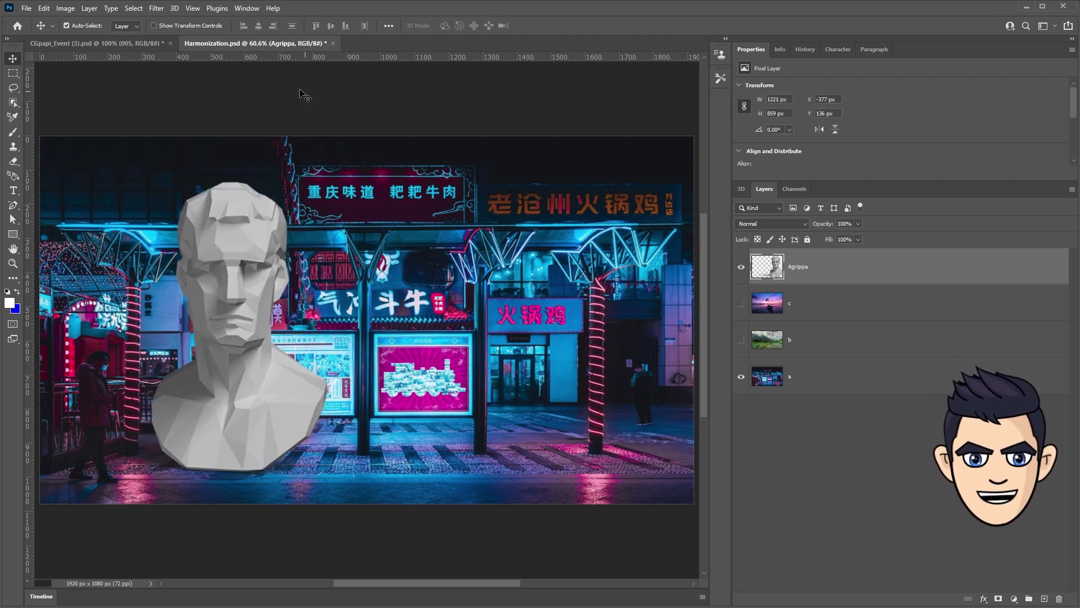
pyautogui.click(155, 8)
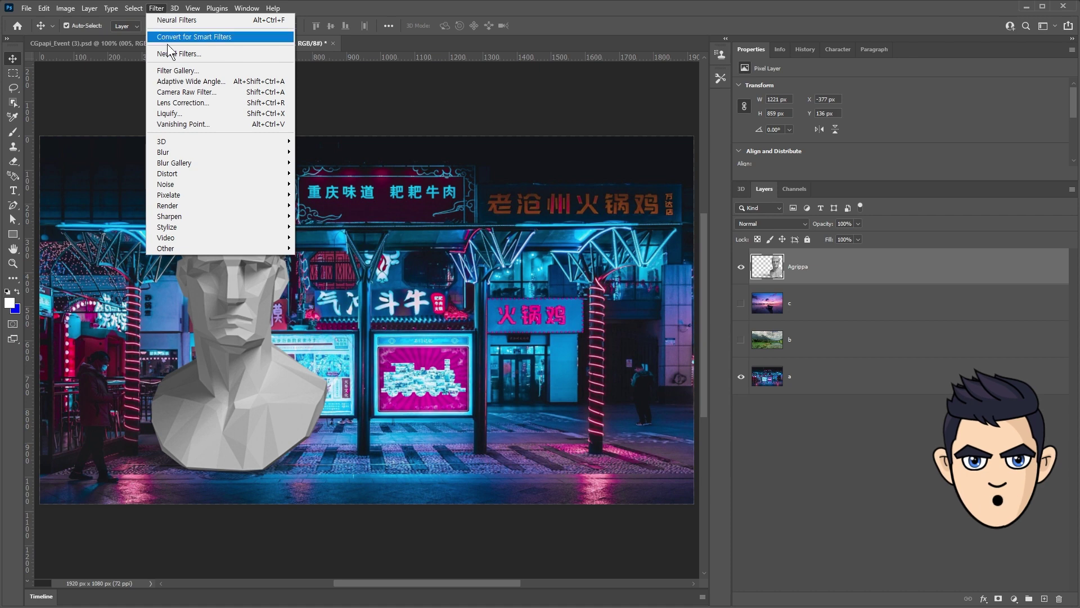
pyautogui.click(202, 54)
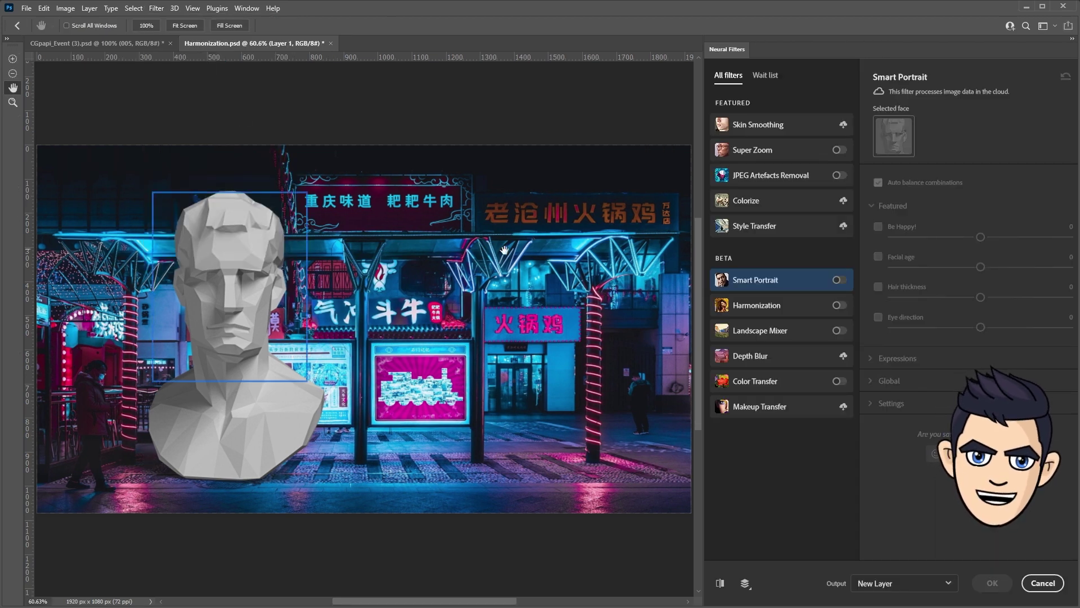
pyautogui.click(775, 312)
pyautogui.moveTo(757, 305)
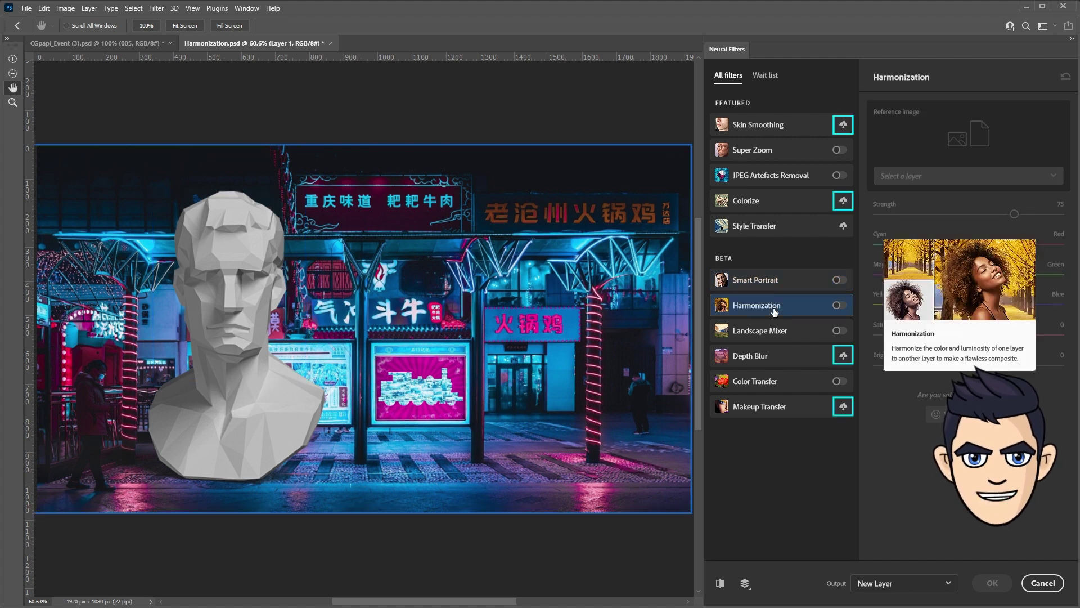
pyautogui.click(838, 305)
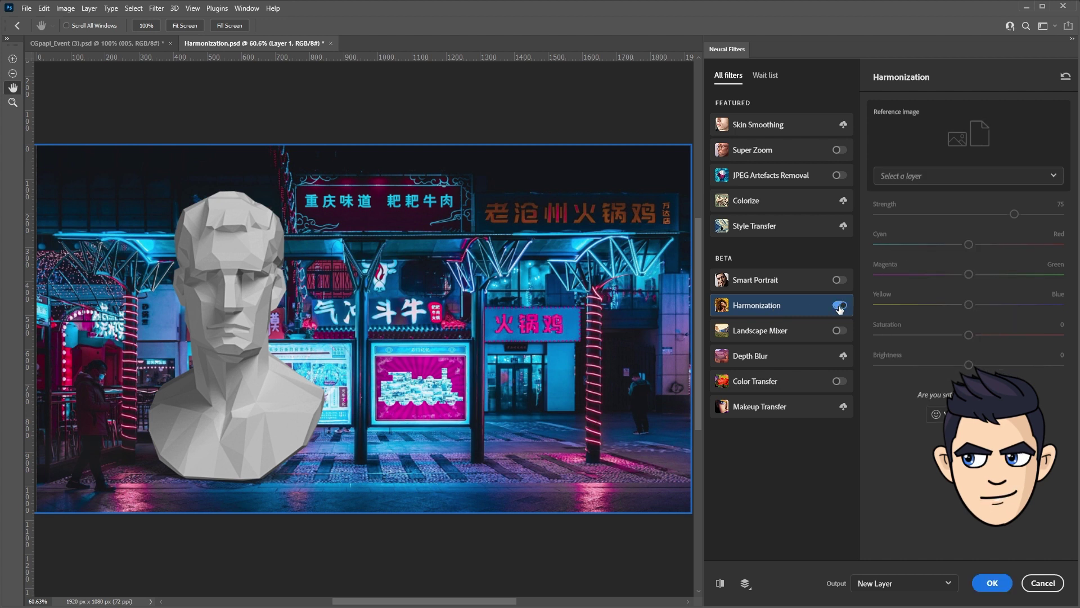
# Step: Harmonize the bust to layer a, shifting toward cyan with Brightness -7 and Saturation +14
pyautogui.click(1026, 177)
pyautogui.click(899, 263)
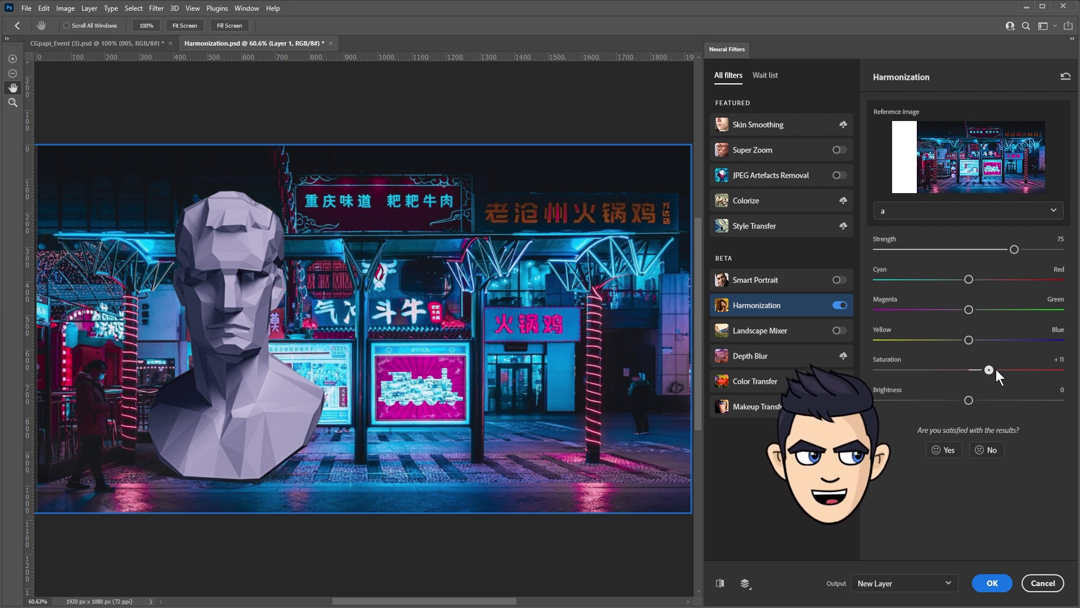
pyautogui.moveTo(968, 370); pyautogui.dragTo(1060, 369)
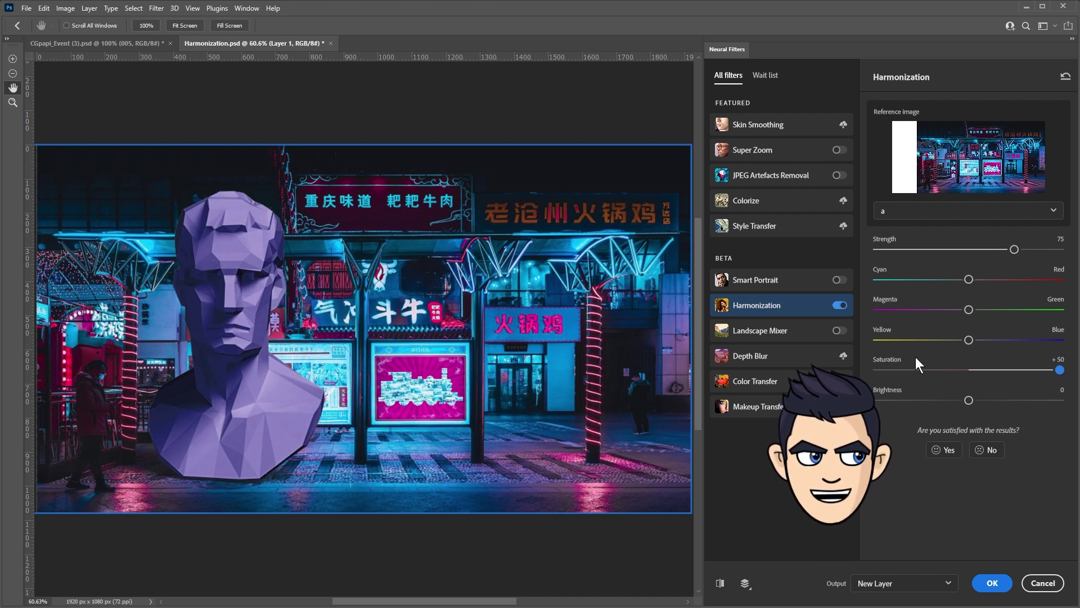
pyautogui.moveTo(967, 279); pyautogui.dragTo(978, 339)
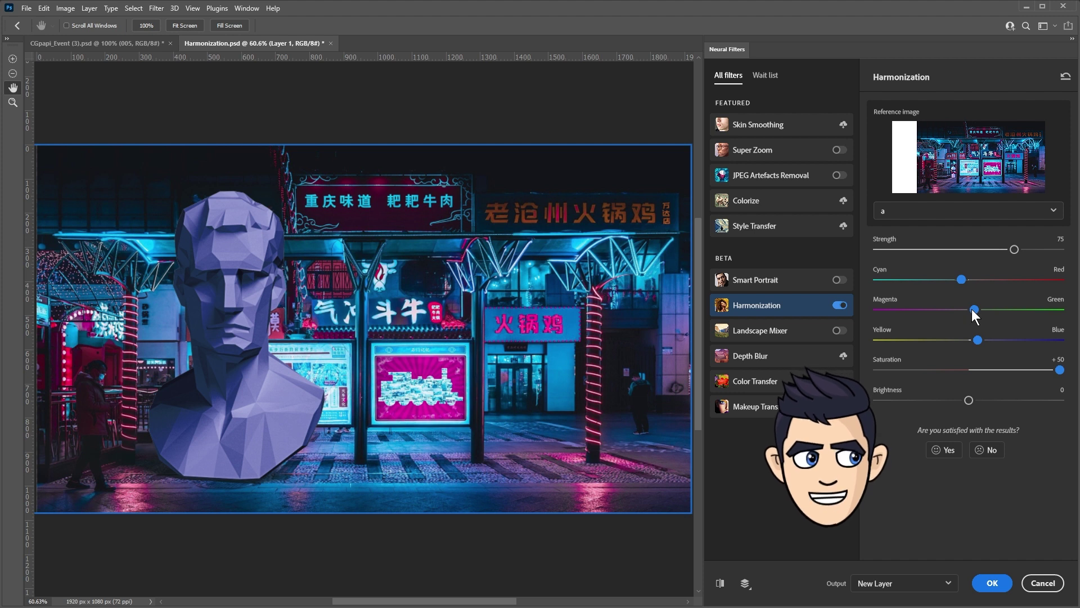
pyautogui.moveTo(962, 279); pyautogui.dragTo(984, 309)
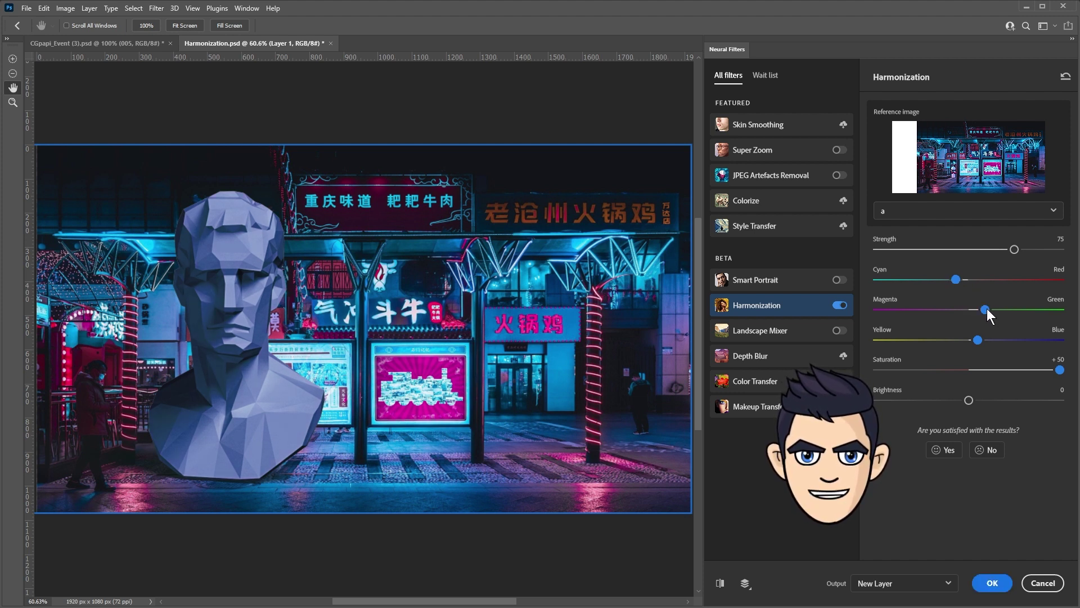
pyautogui.moveTo(969, 400); pyautogui.dragTo(955, 400)
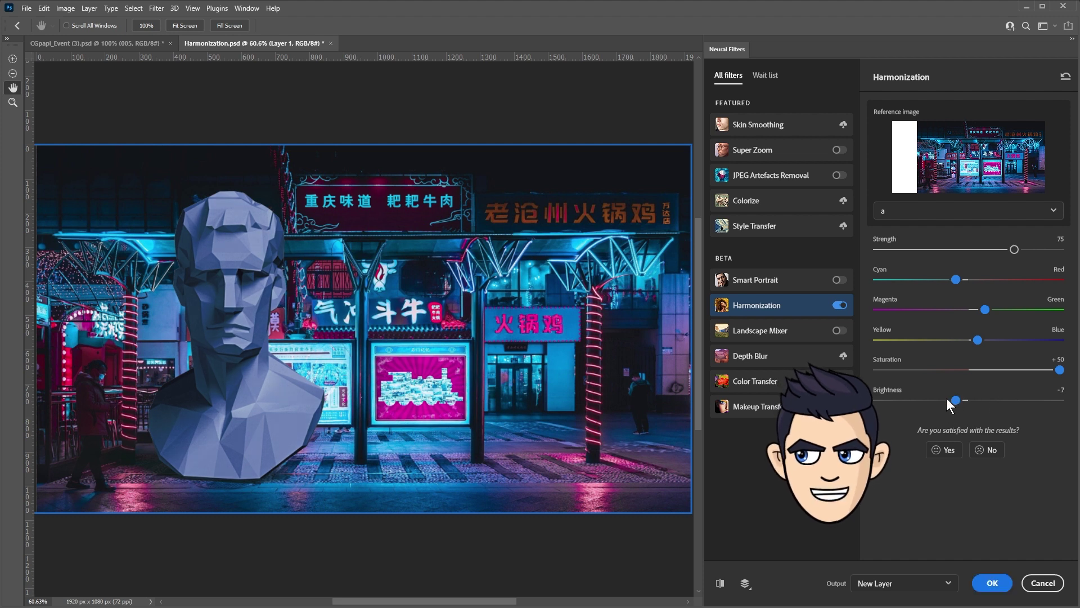
pyautogui.moveTo(1060, 370)
pyautogui.mouseDown()
pyautogui.moveTo(984, 370)
pyautogui.moveTo(994, 369)
pyautogui.mouseUp()
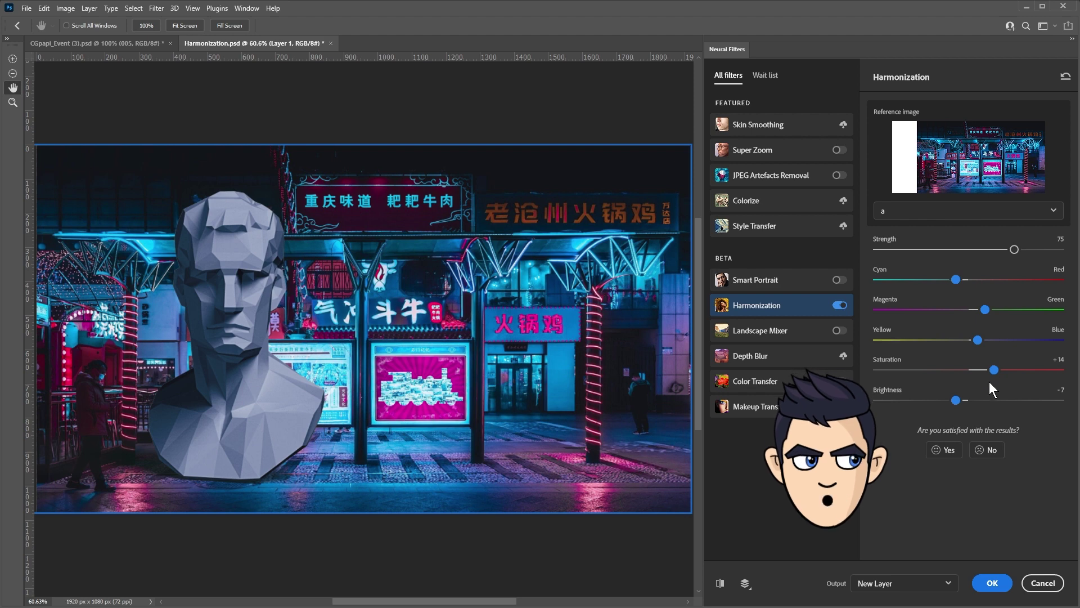
# Step: Compare against the original and output the harmonized bust as a new layer
pyautogui.click(720, 584)
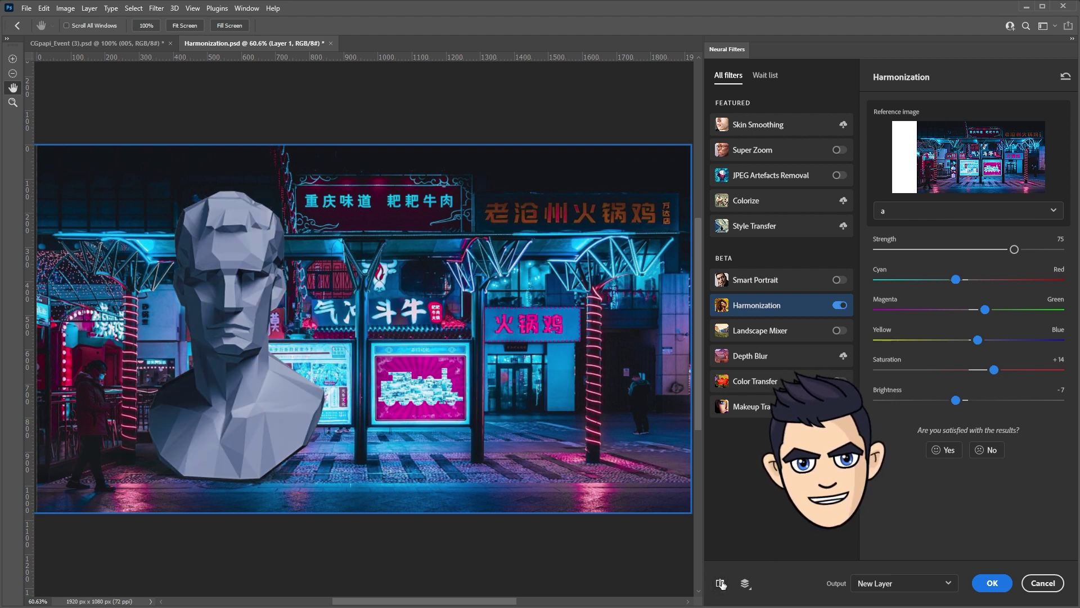
pyautogui.click(720, 583)
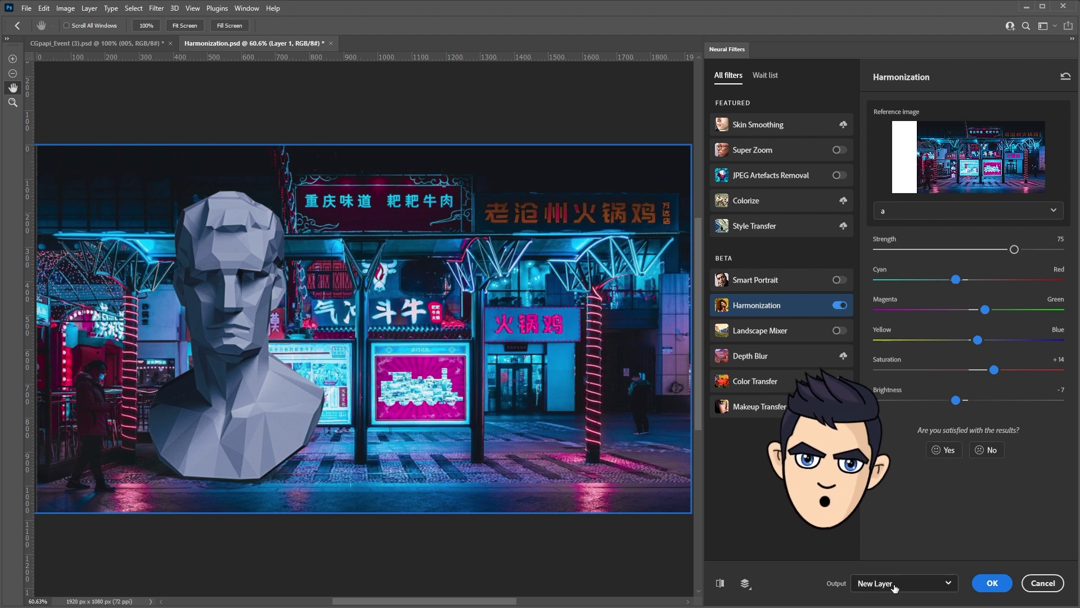
pyautogui.click(992, 583)
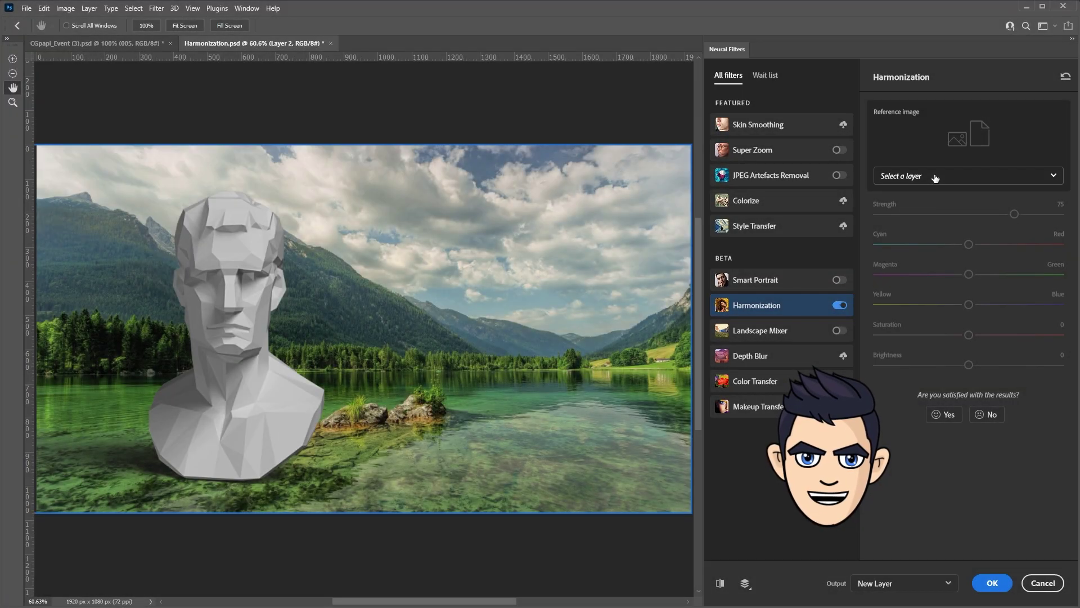
pyautogui.click(937, 175)
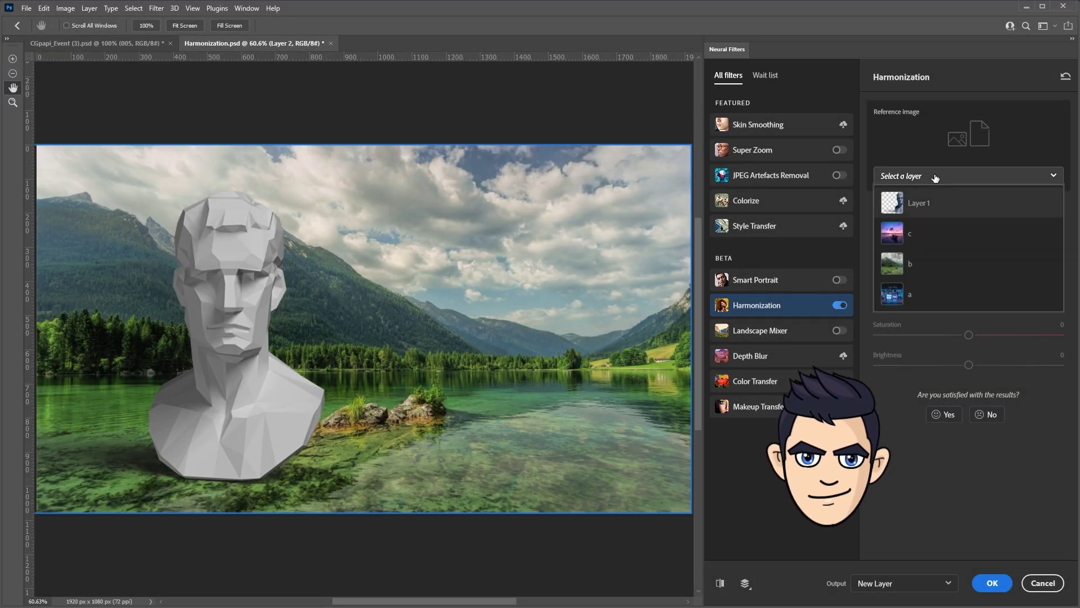
# Step: Match the statue to lake layer b with a greenish tint and Saturation +15
pyautogui.click(906, 263)
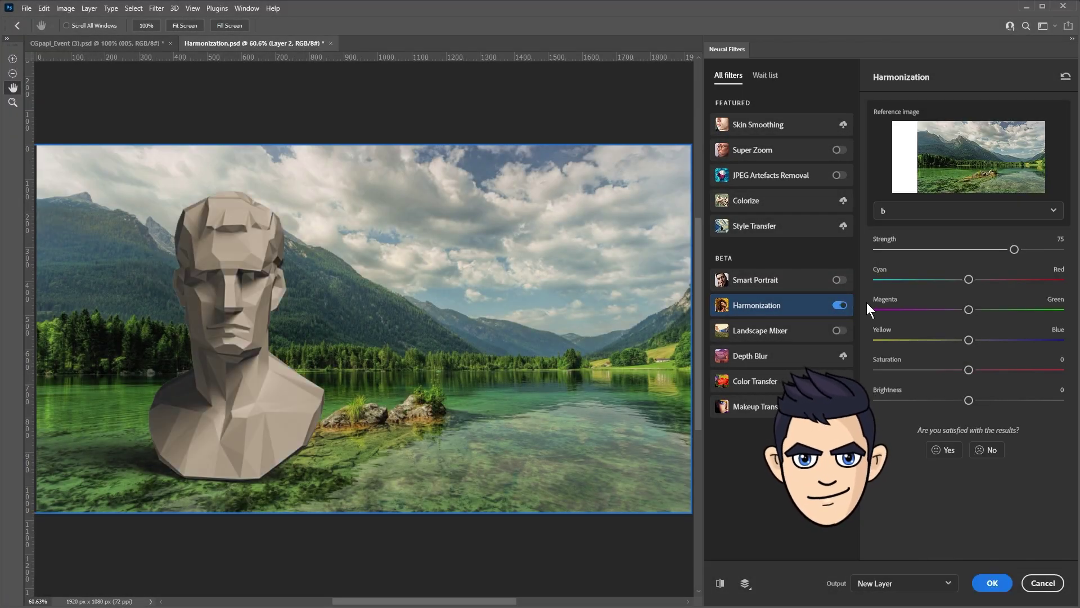
pyautogui.moveTo(968, 369); pyautogui.dragTo(1061, 371)
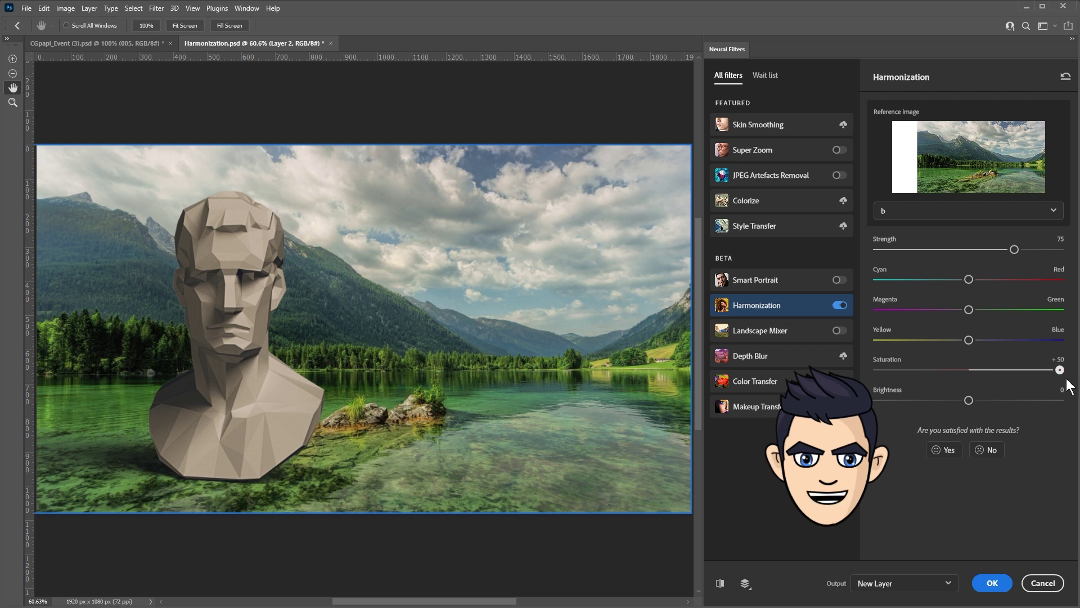
pyautogui.moveTo(969, 310)
pyautogui.mouseDown()
pyautogui.moveTo(988, 309)
pyautogui.moveTo(972, 340)
pyautogui.mouseUp()
pyautogui.moveTo(958, 280); pyautogui.dragTo(952, 279)
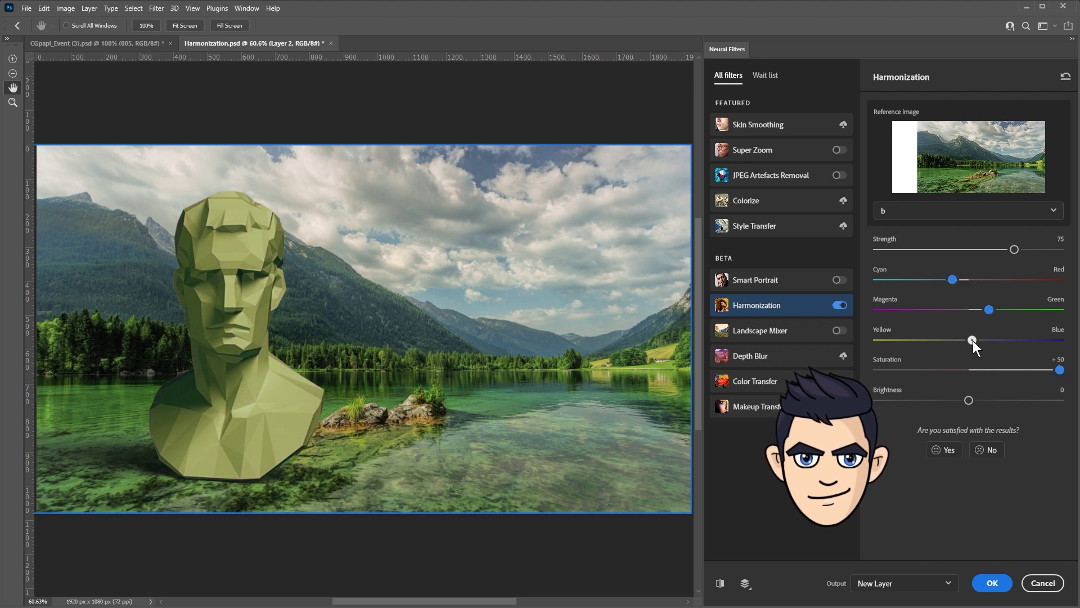
pyautogui.moveTo(1003, 369); pyautogui.dragTo(996, 370)
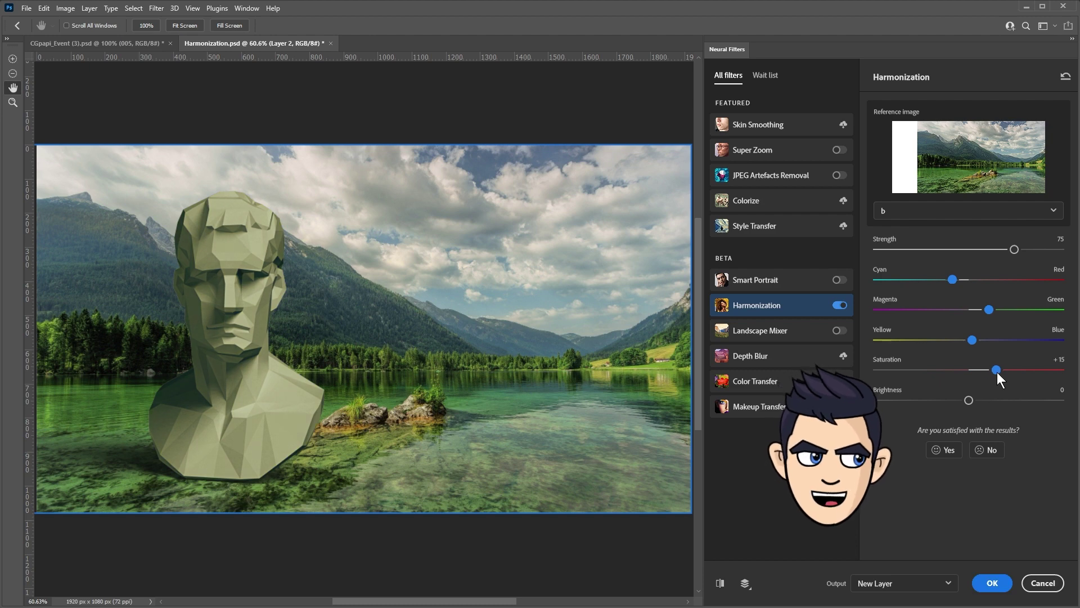
pyautogui.click(720, 583)
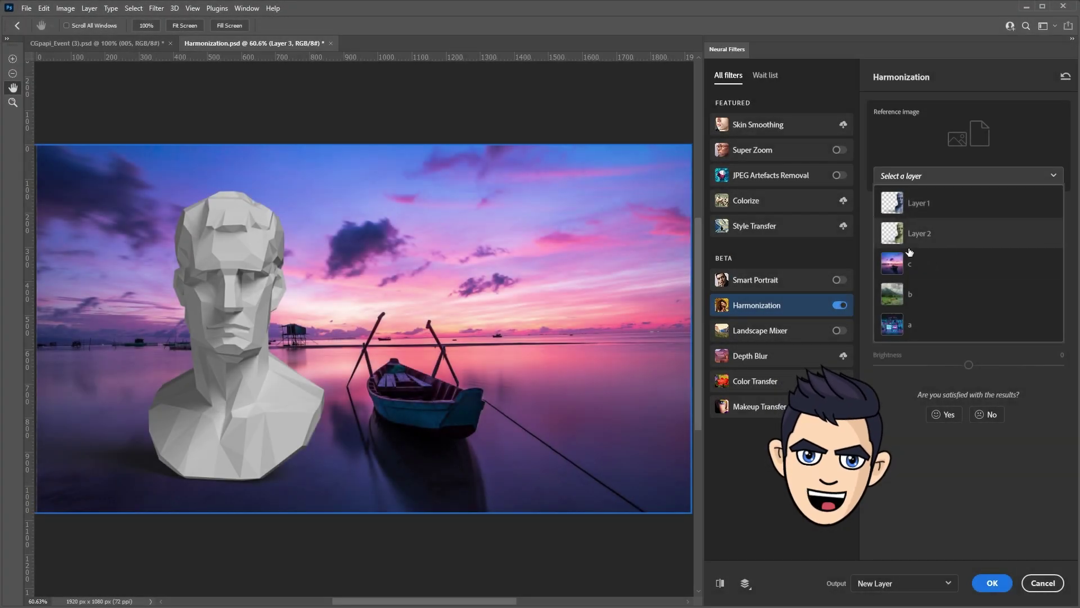
# Step: Choose sunset layer c as the statue's harmonization reference
pyautogui.click(897, 263)
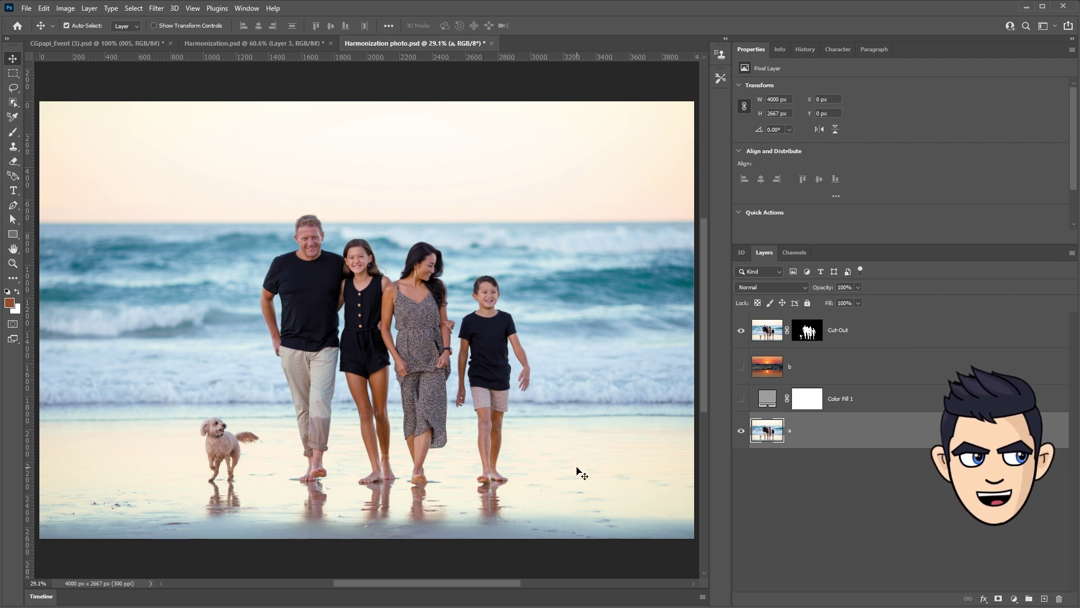
# Step: Show Color Fill 1 and sunset layer b beneath the family cut-out
pyautogui.click(740, 401)
pyautogui.click(740, 401)
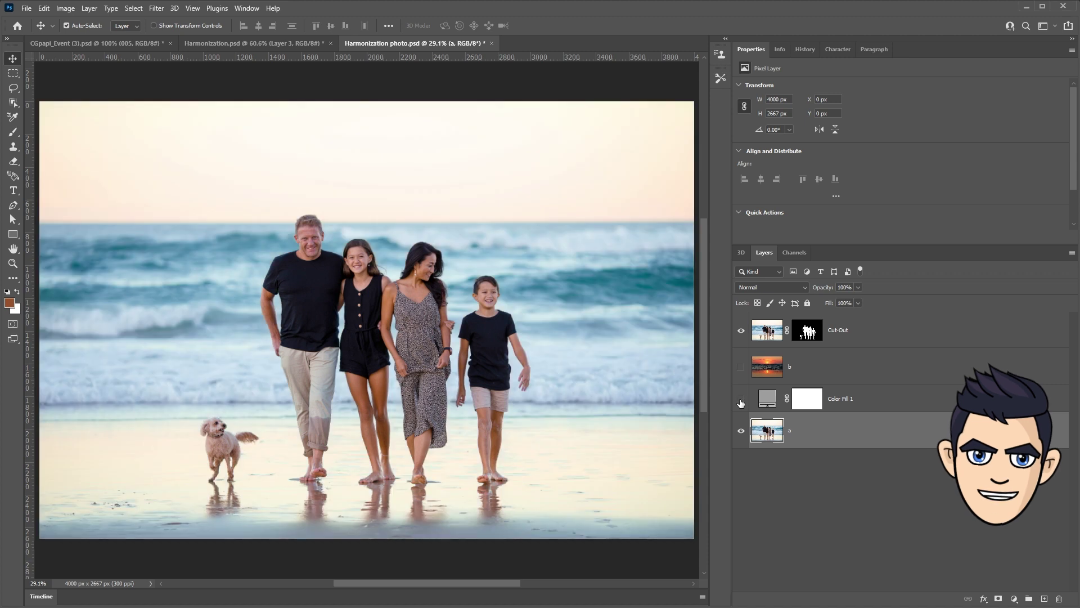
pyautogui.click(740, 401)
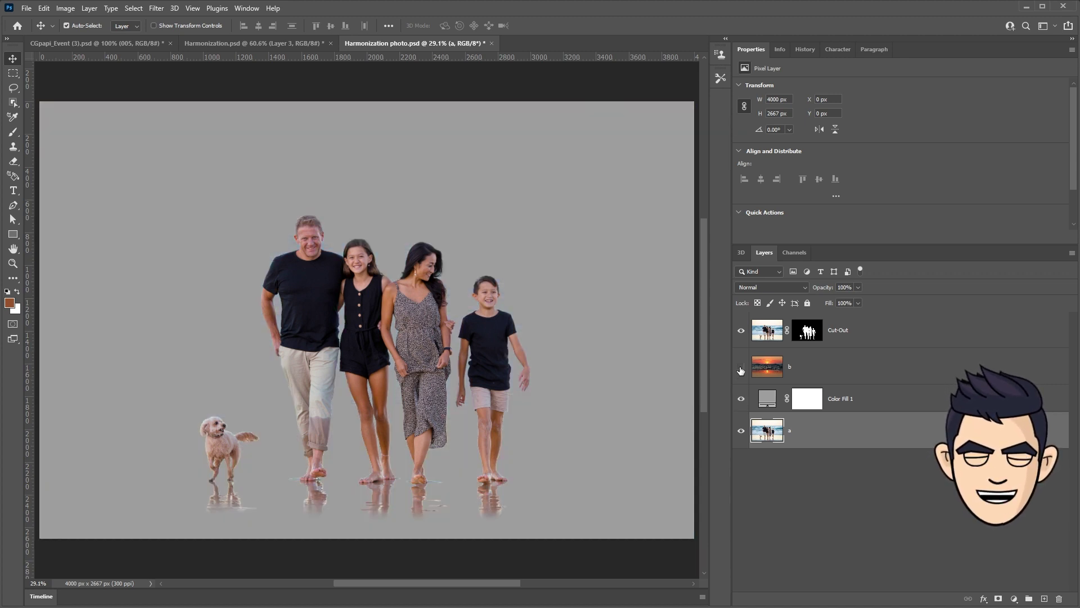
pyautogui.click(740, 368)
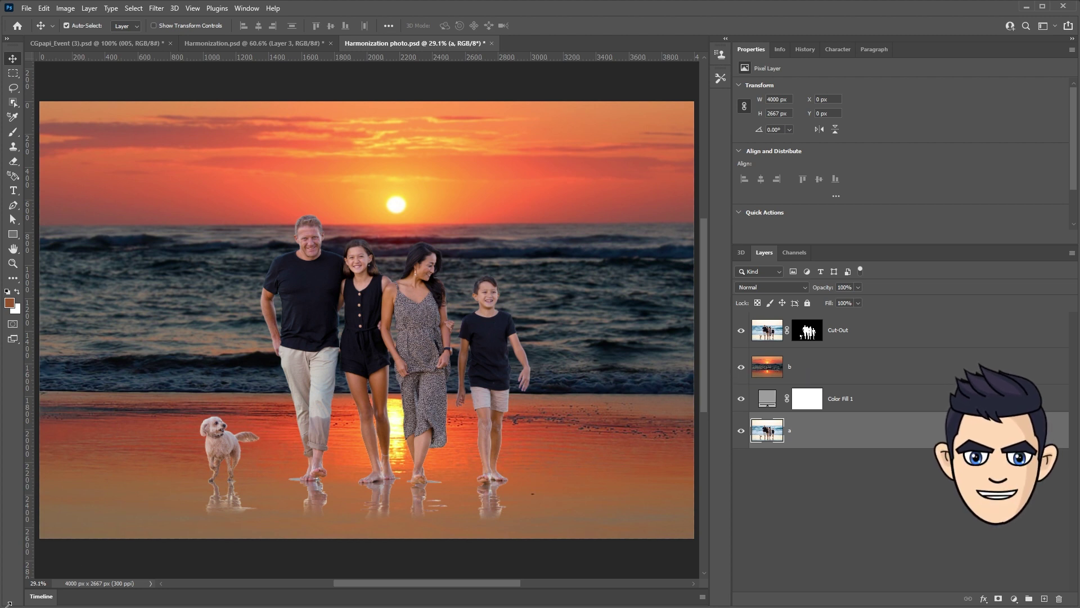
# Step: Zoom the view to 45% and select the Cut-Out layer's mask
pyautogui.write('45')
pyautogui.press('Return')
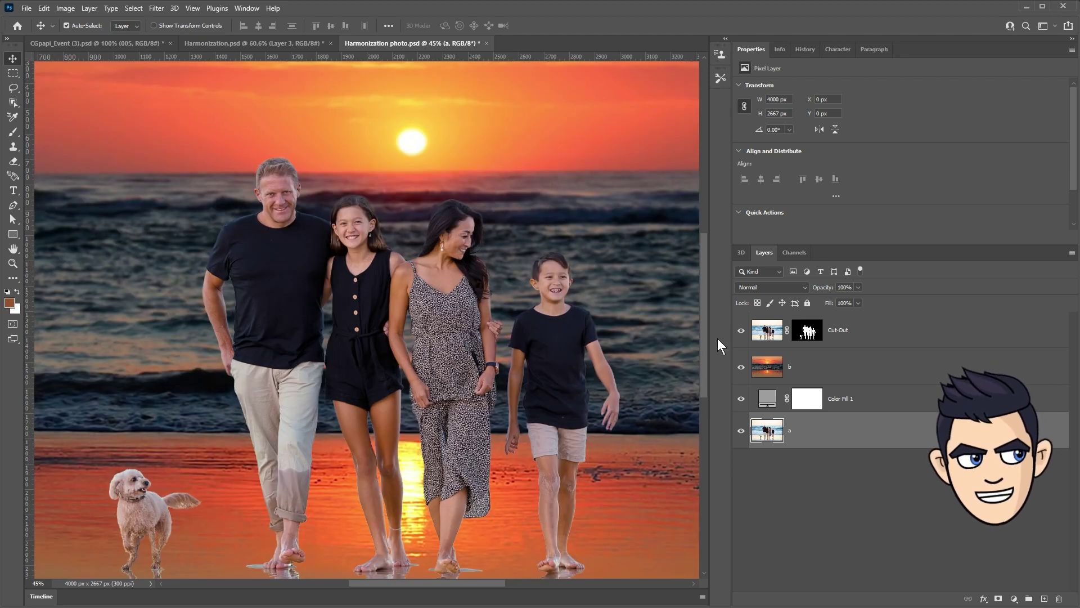
pyautogui.moveTo(707, 346); pyautogui.dragTo(714, 354)
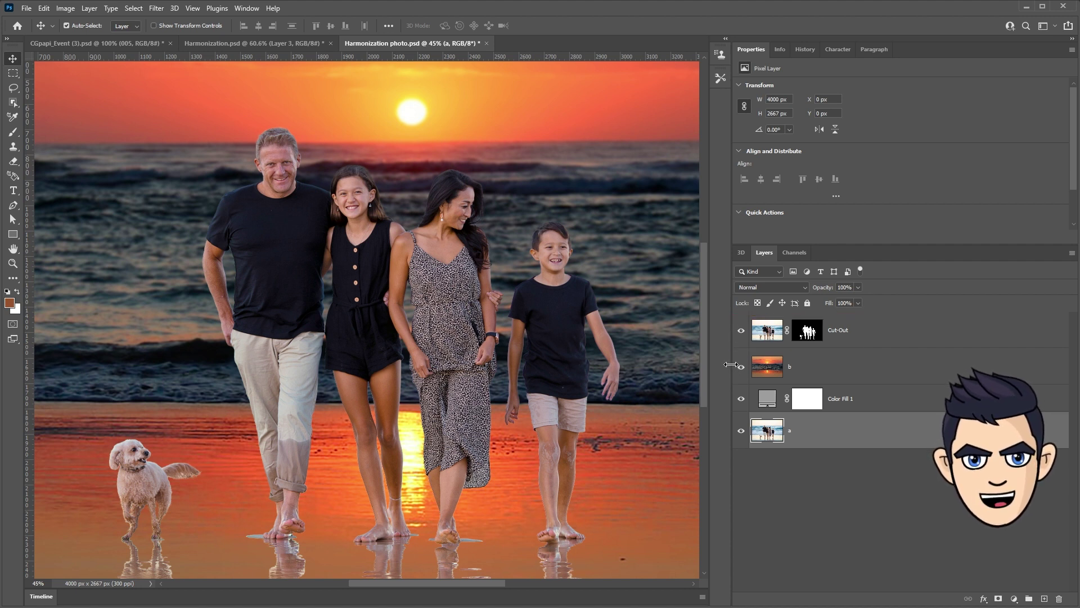
pyautogui.click(829, 340)
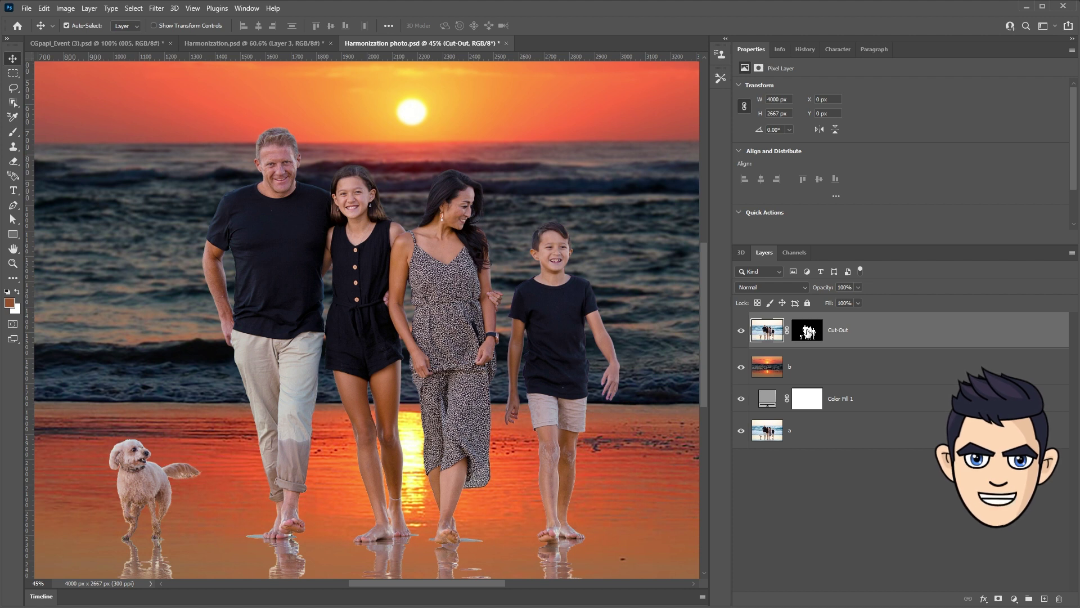
pyautogui.click(807, 332)
# Step: Apply the Cut-Out layer mask so the family becomes plain pixels
pyautogui.rightClick(808, 333)
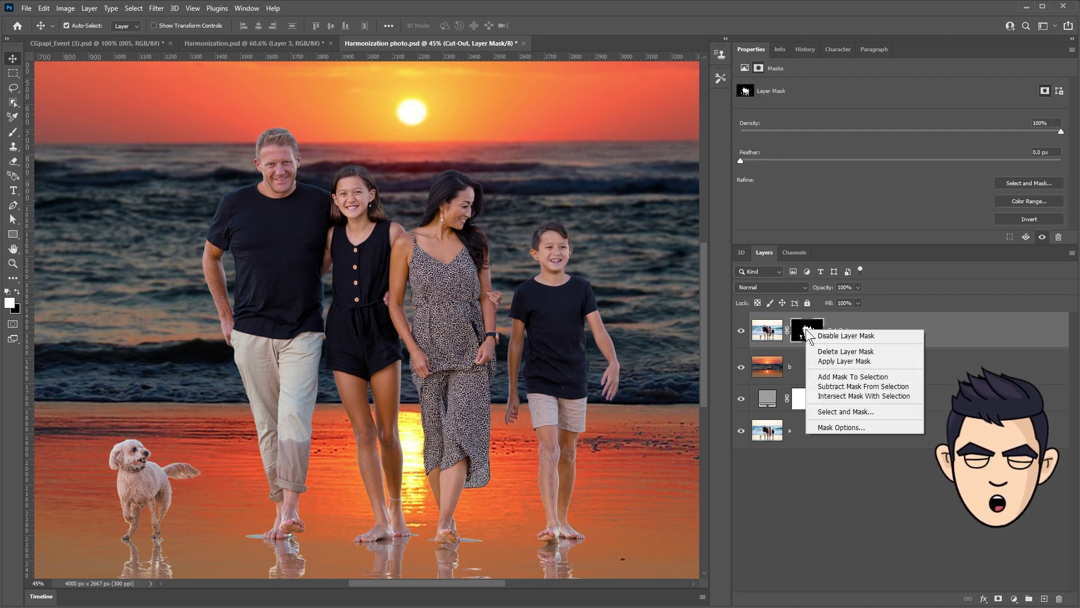
pyautogui.click(872, 361)
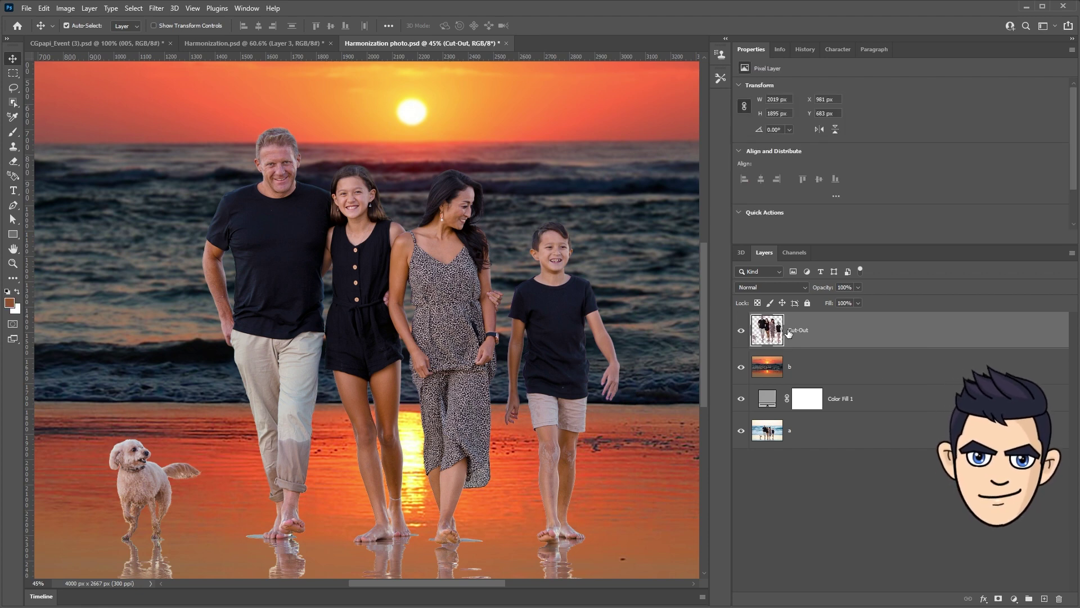
pyautogui.click(157, 8)
pyautogui.click(215, 55)
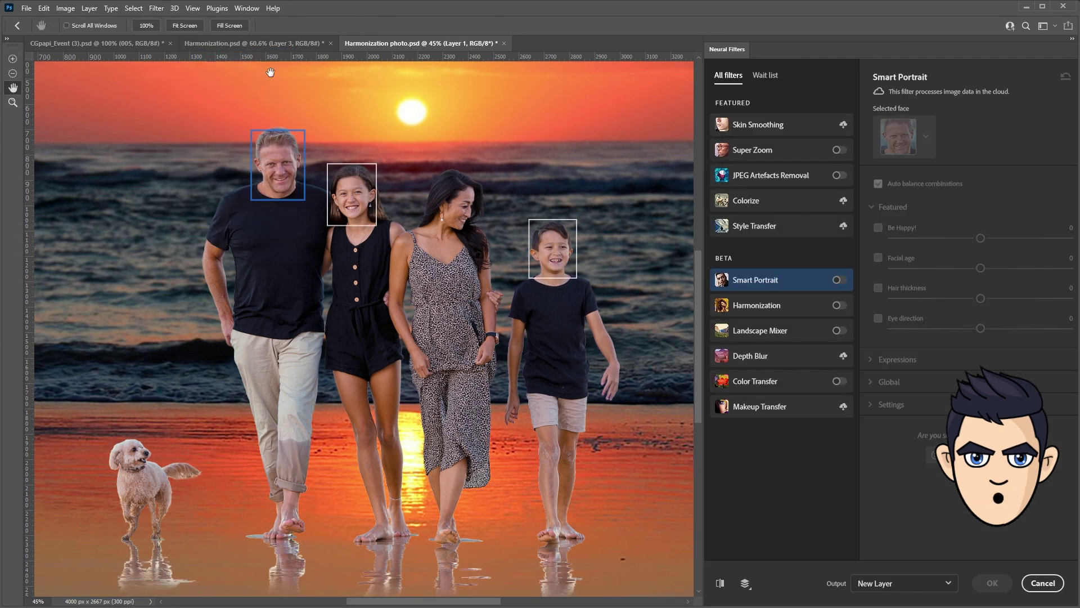
# Step: Turn on Harmonization with sunset layer b as reference and adjust the family's colour balance
pyautogui.click(838, 305)
pyautogui.click(971, 180)
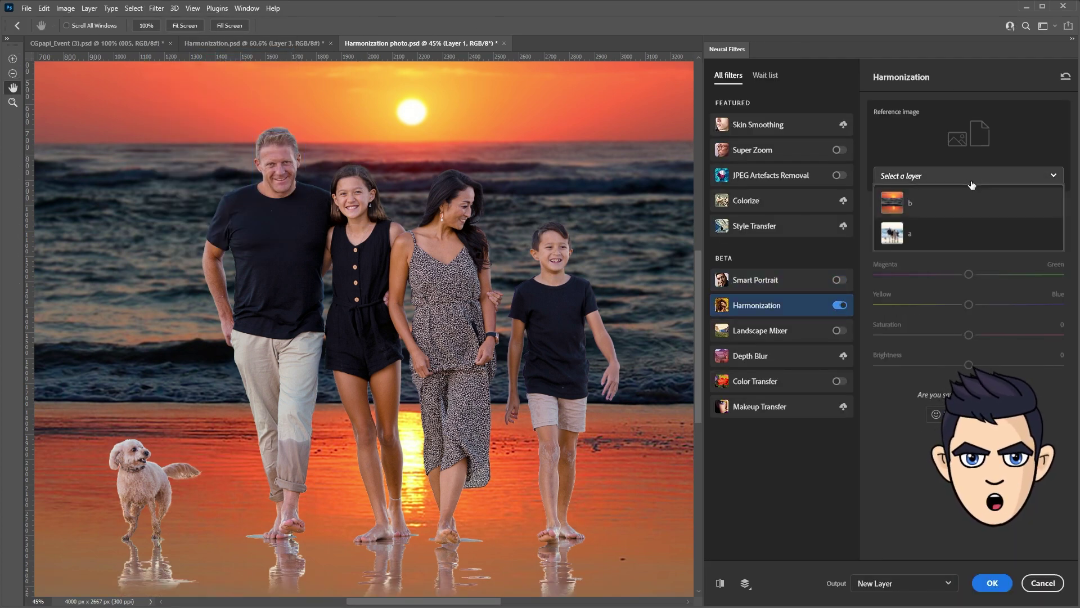
pyautogui.click(882, 203)
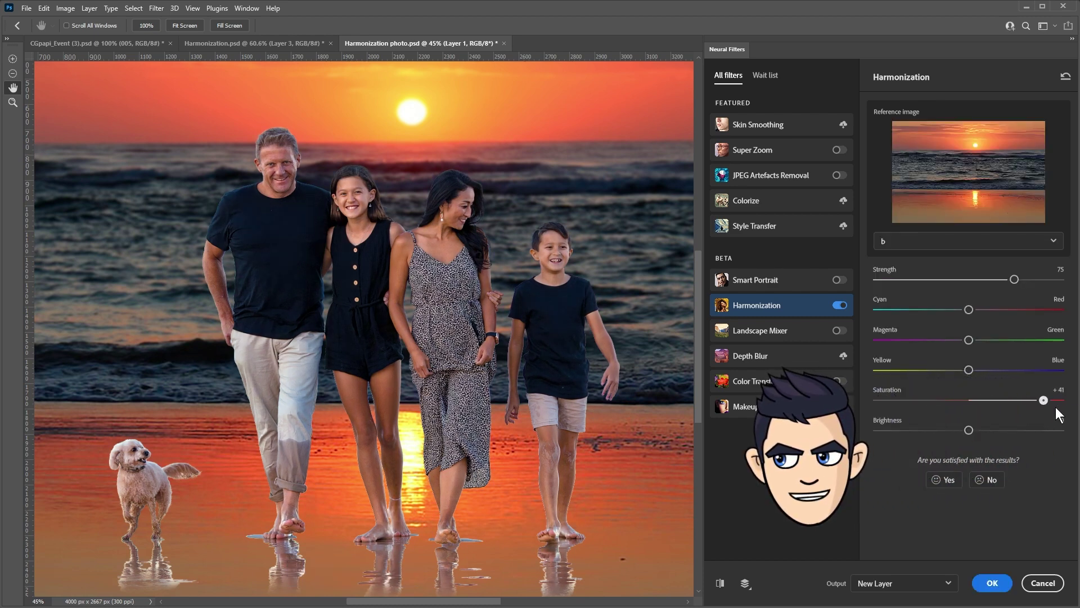
pyautogui.moveTo(1056, 409); pyautogui.dragTo(1072, 410)
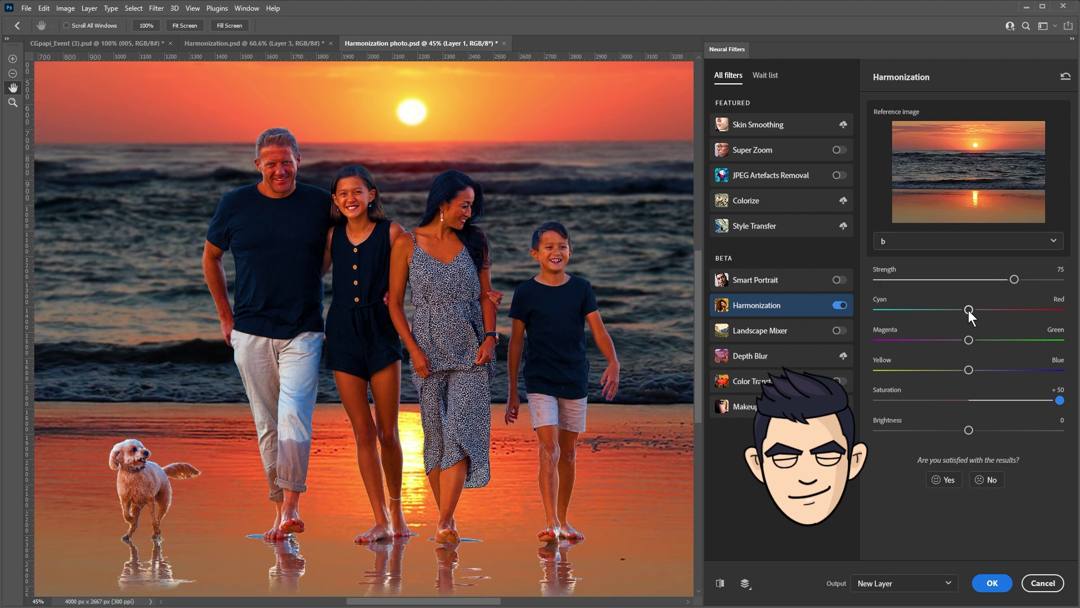
pyautogui.moveTo(962, 309); pyautogui.dragTo(976, 370)
pyautogui.click(951, 310)
# Step: Set Brightness -50 and Saturation +15, then output the result as a new layer
pyautogui.moveTo(968, 430); pyautogui.dragTo(866, 424)
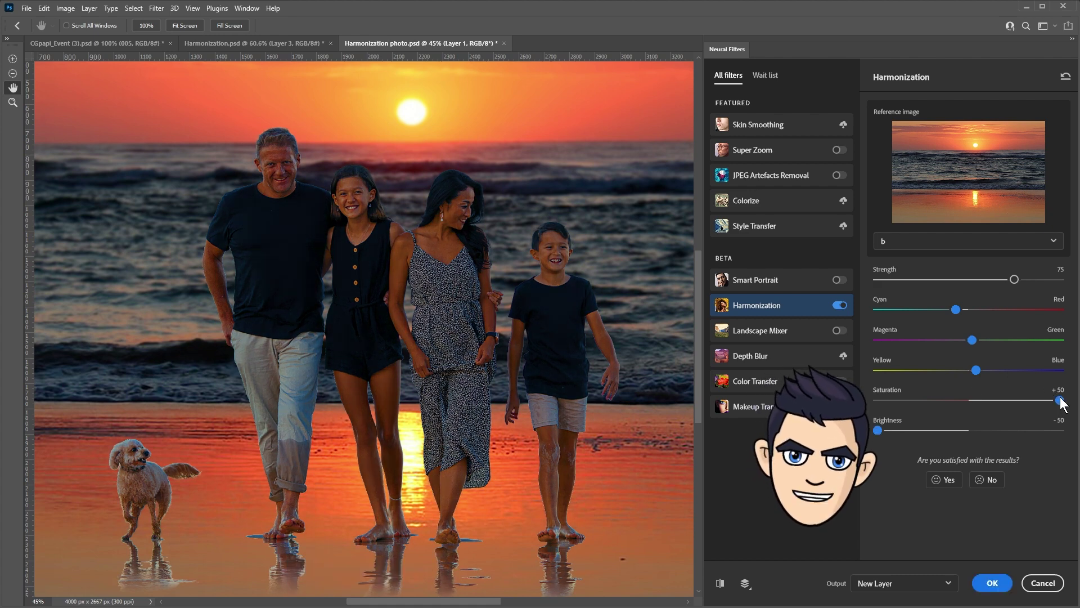
pyautogui.moveTo(1036, 400); pyautogui.dragTo(997, 400)
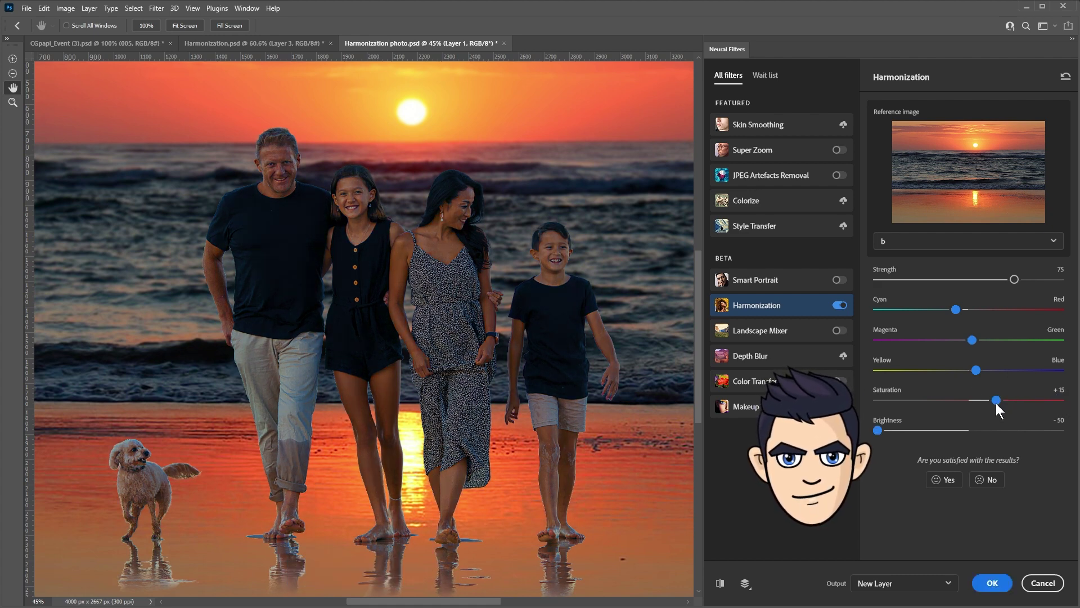
pyautogui.click(720, 583)
pyautogui.click(720, 583)
pyautogui.click(720, 583)
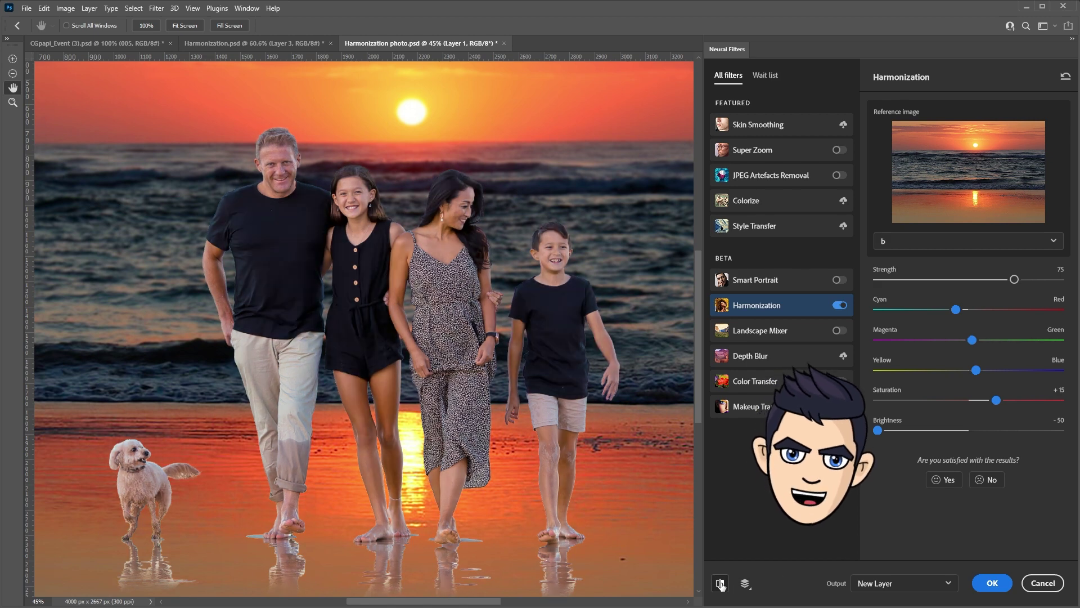
pyautogui.click(720, 583)
pyautogui.click(993, 583)
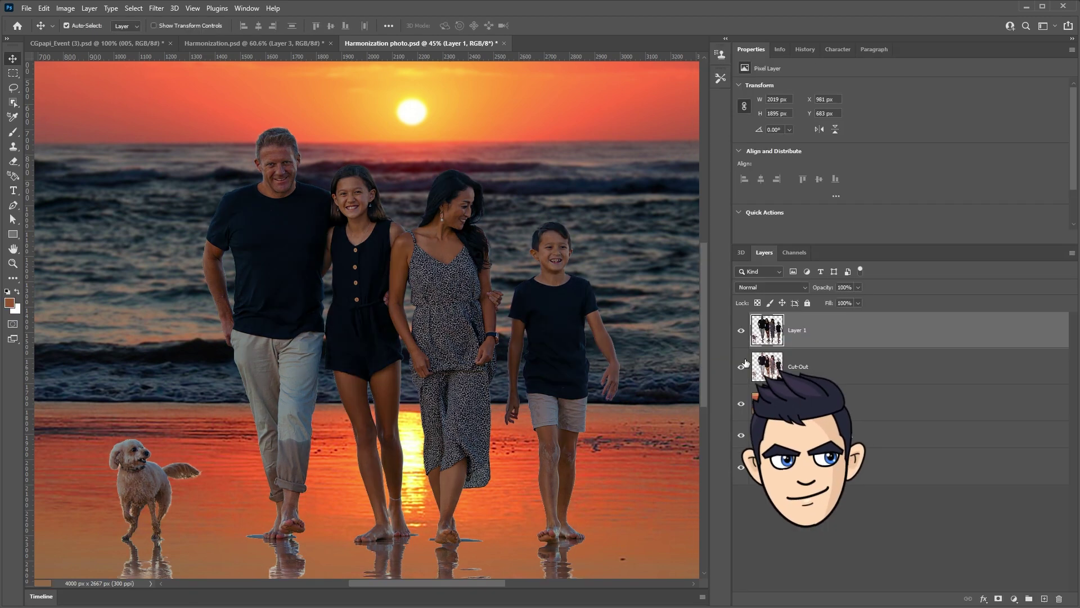
# Step: Apply Levels to Layer 1 with output white at 208 and midtones gamma 1.03
pyautogui.click(65, 8)
pyautogui.moveTo(83, 37)
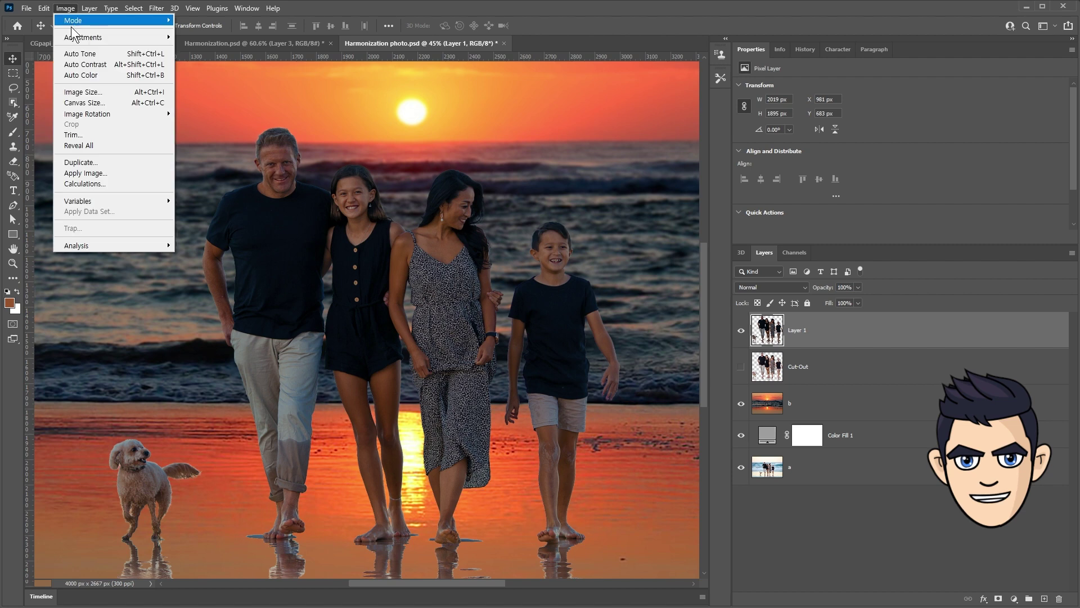
pyautogui.click(213, 47)
pyautogui.moveTo(799, 253); pyautogui.dragTo(773, 254)
pyautogui.moveTo(729, 204); pyautogui.dragTo(727, 205)
pyautogui.moveTo(772, 253); pyautogui.dragTo(774, 253)
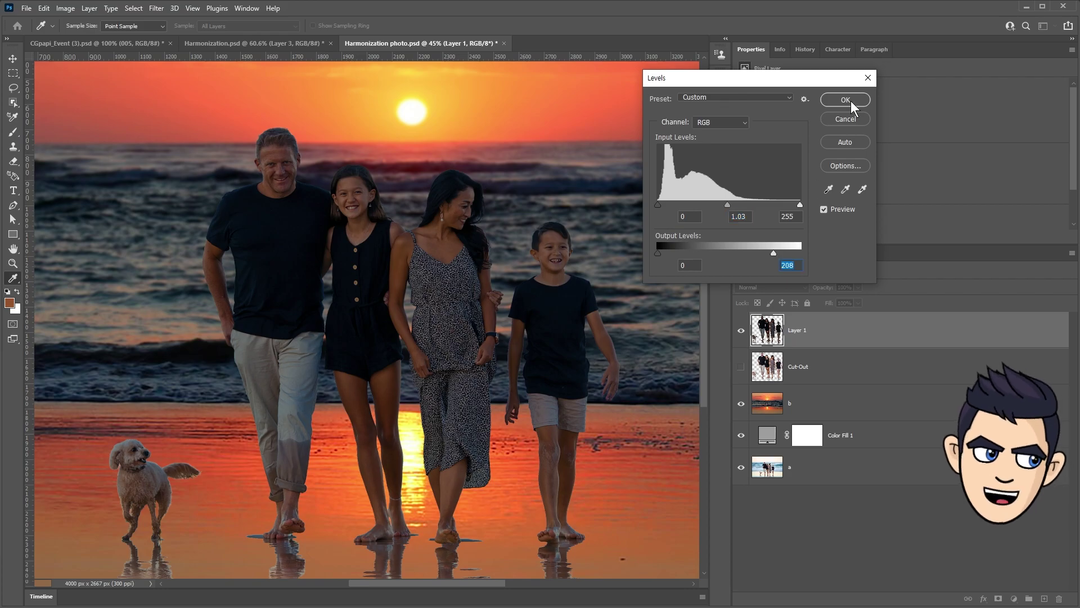